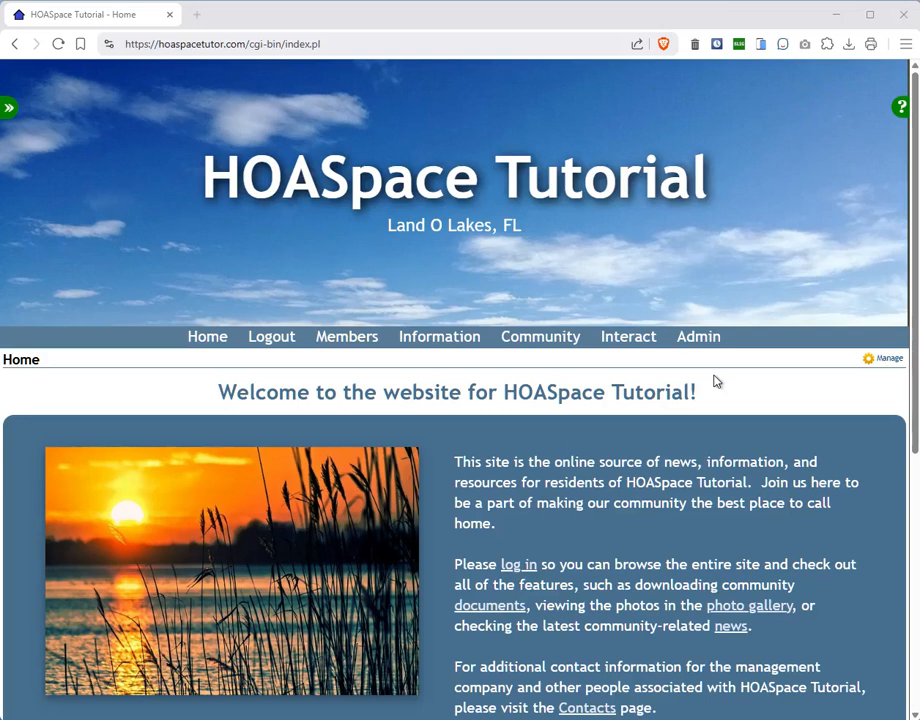
Open the Menu Editor from the site administration and look over the top menu's entries and the Community submenu.
click(703, 344)
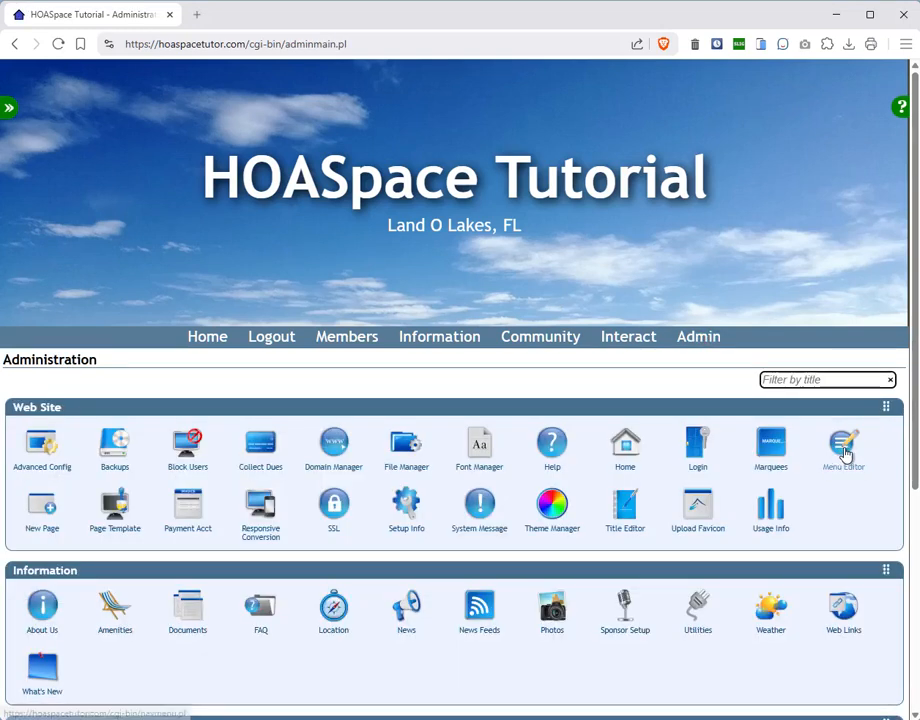
click(844, 445)
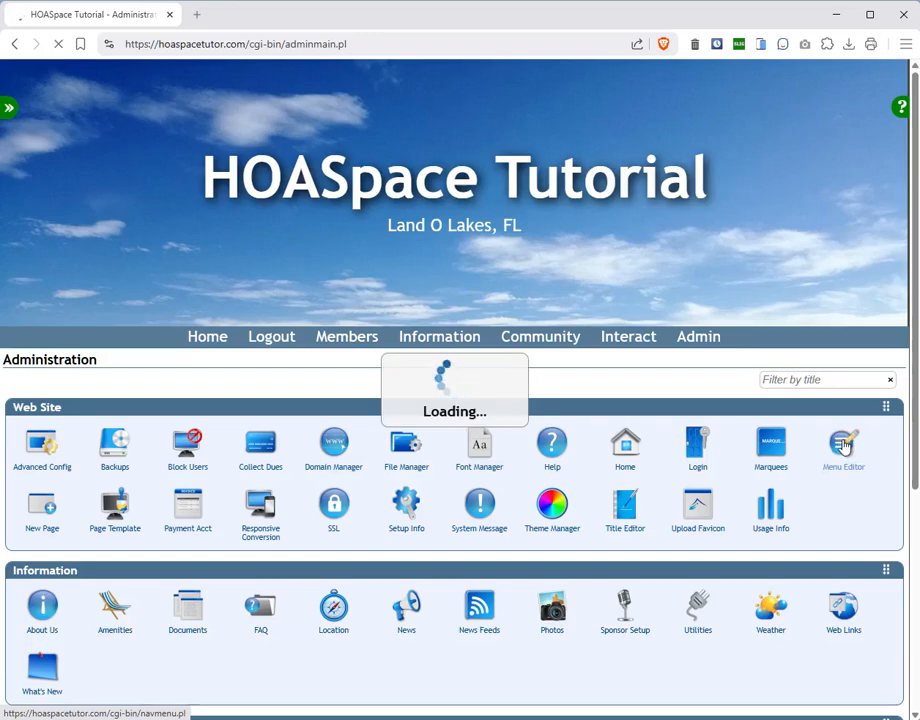
scroll(220, 396, down, 5)
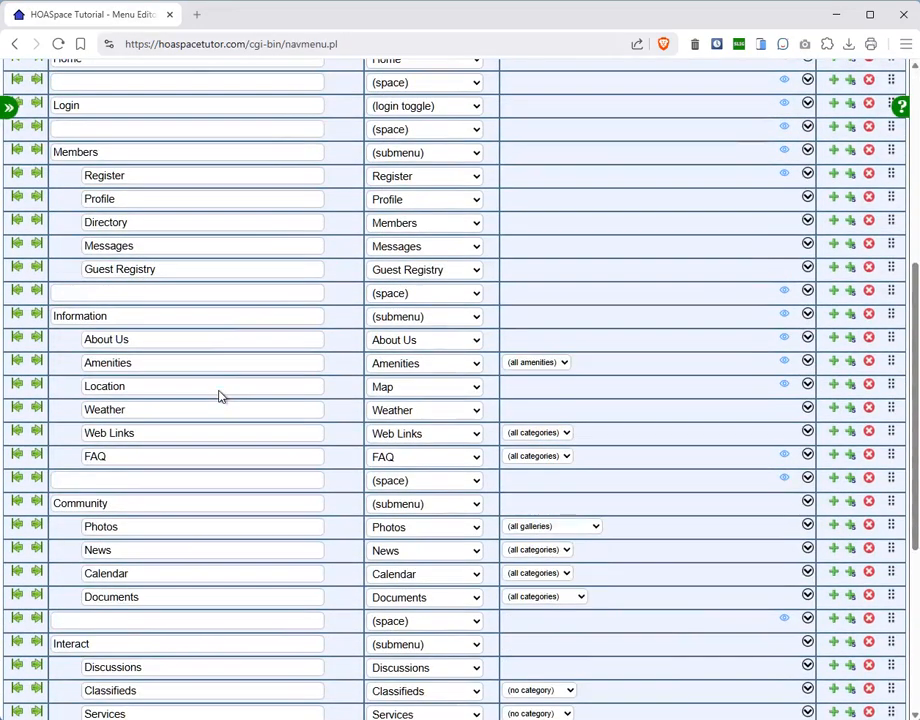
scroll(222, 419, down, 3)
scroll(222, 423, up, 7)
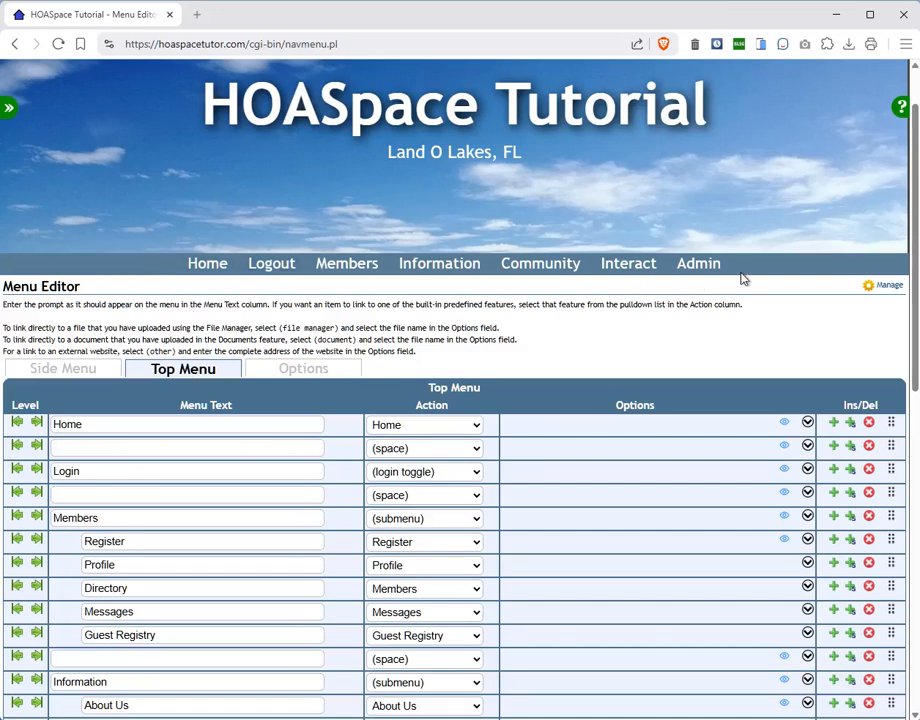
mouse_move(526, 267)
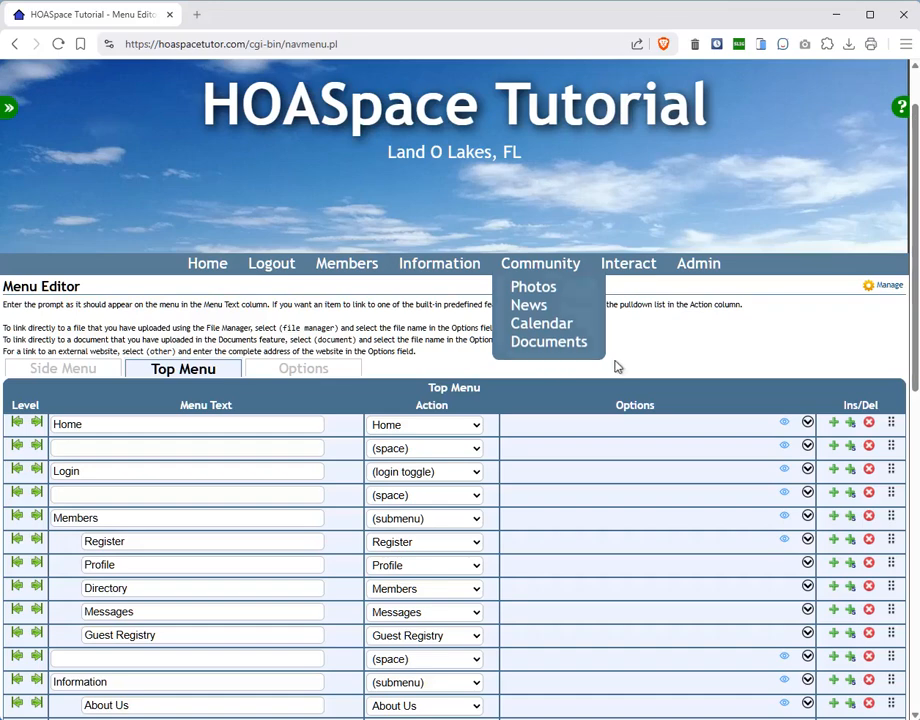
Insert five blank entries below Documents in the Community submenu of the top menu.
scroll(293, 508, down, 4)
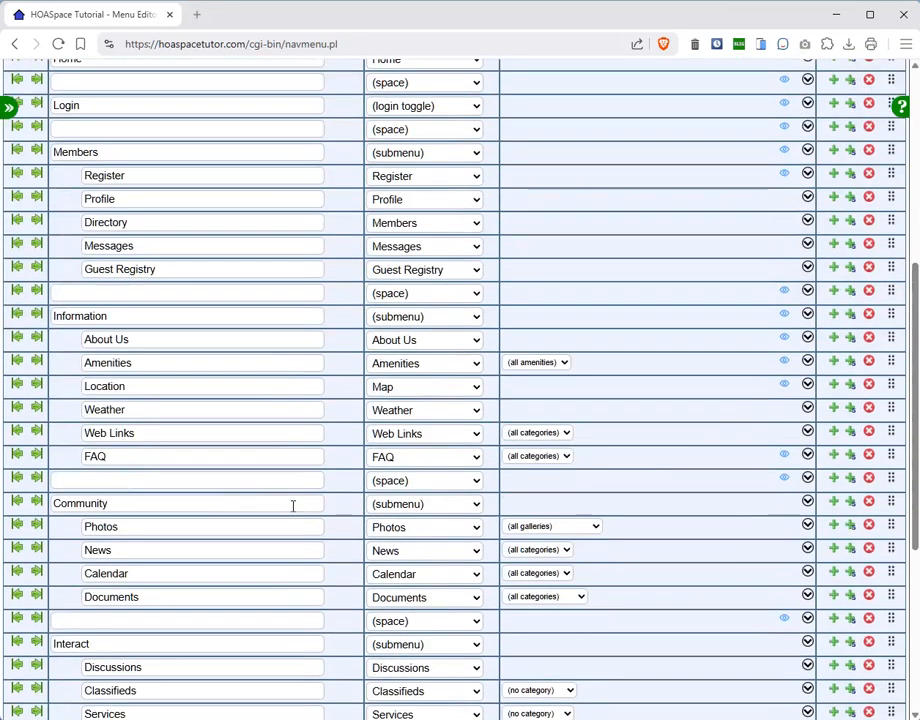
scroll(268, 489, down, 2)
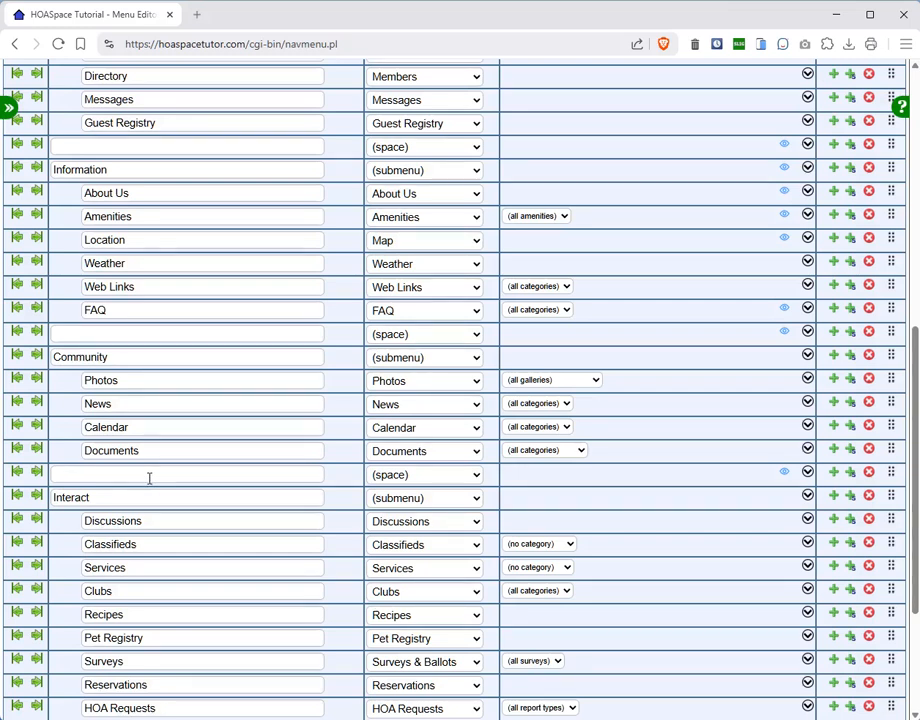
click(853, 482)
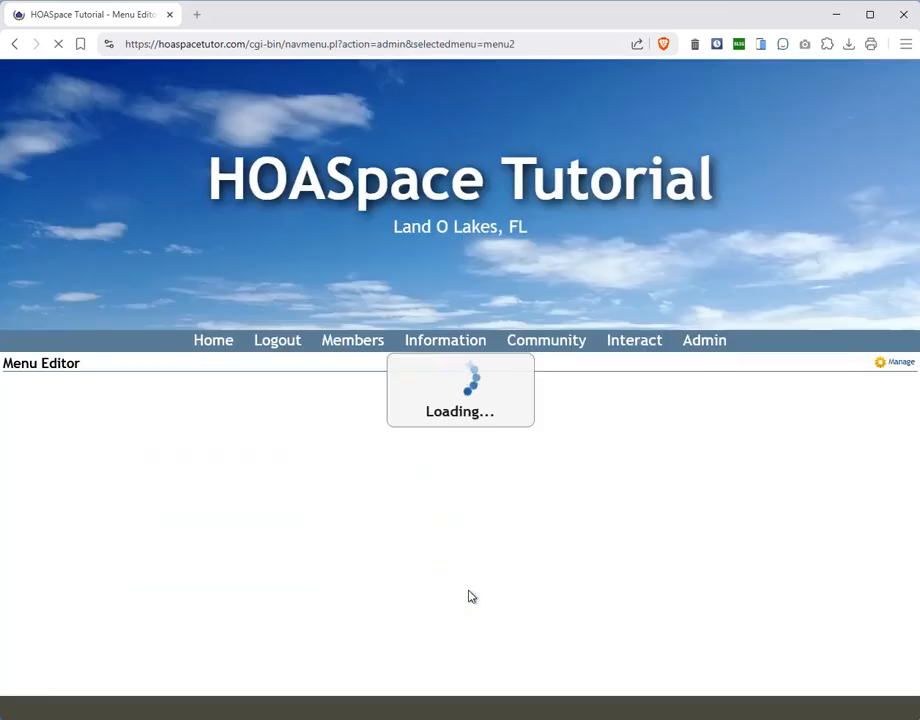
scroll(470, 596, down, 2)
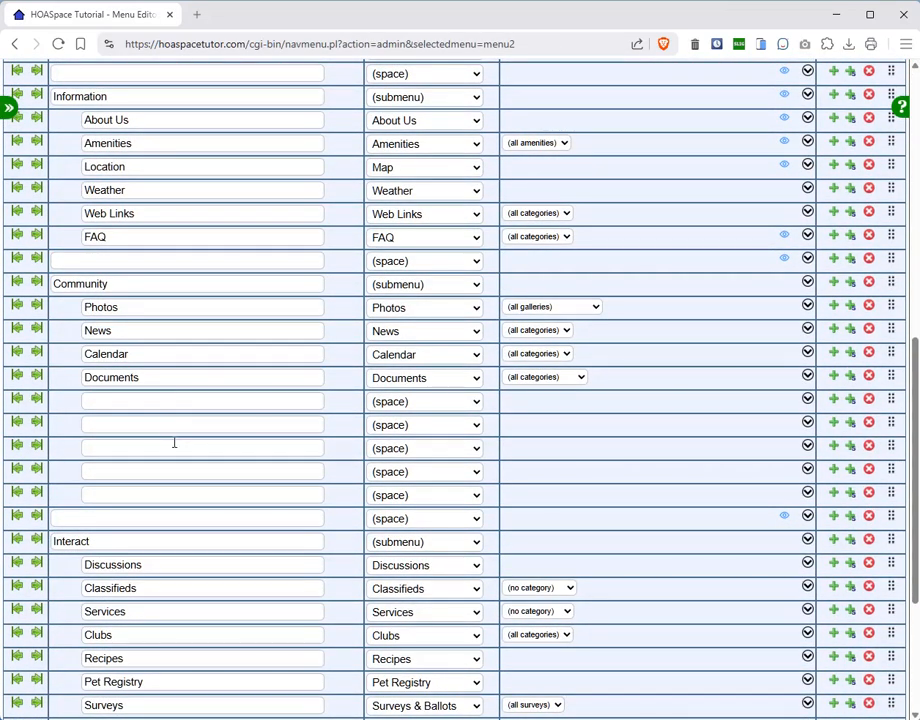
Name the first blank entry below Documents "More" and set its action to (submenu).
click(148, 401)
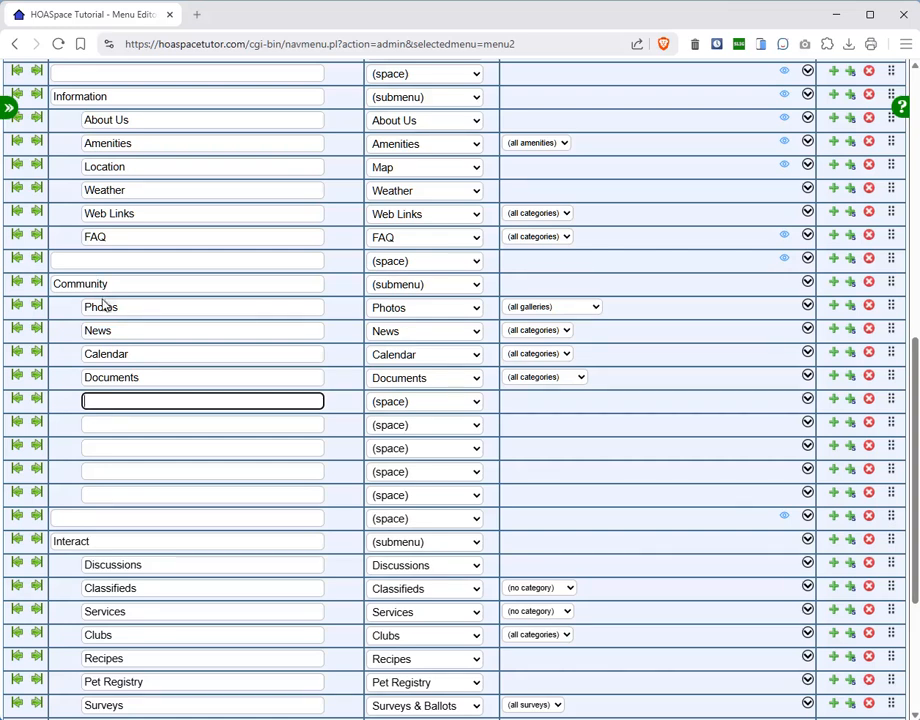
click(112, 399)
text(More)
click(408, 404)
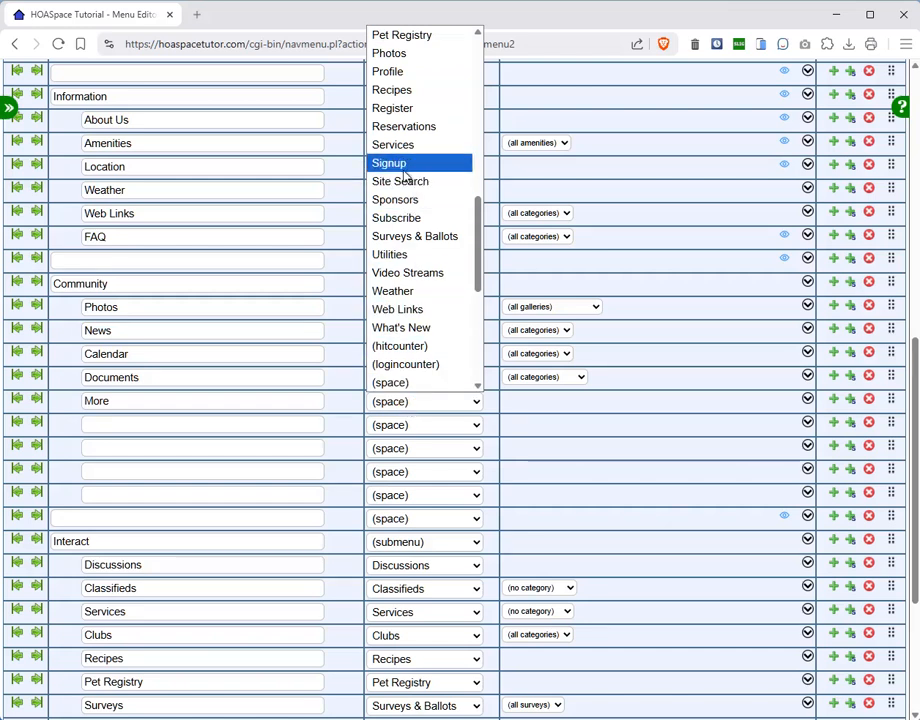
scroll(397, 310, down, 3)
click(392, 292)
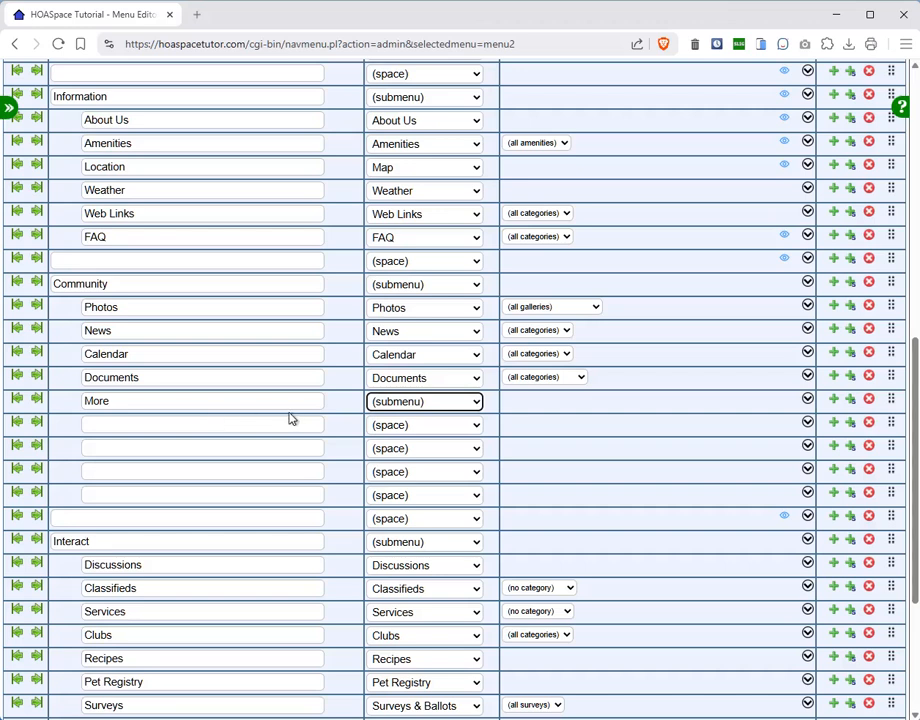
Name the blank entry below More "HOA" and set its action to Contacts.
click(114, 423)
text(H)
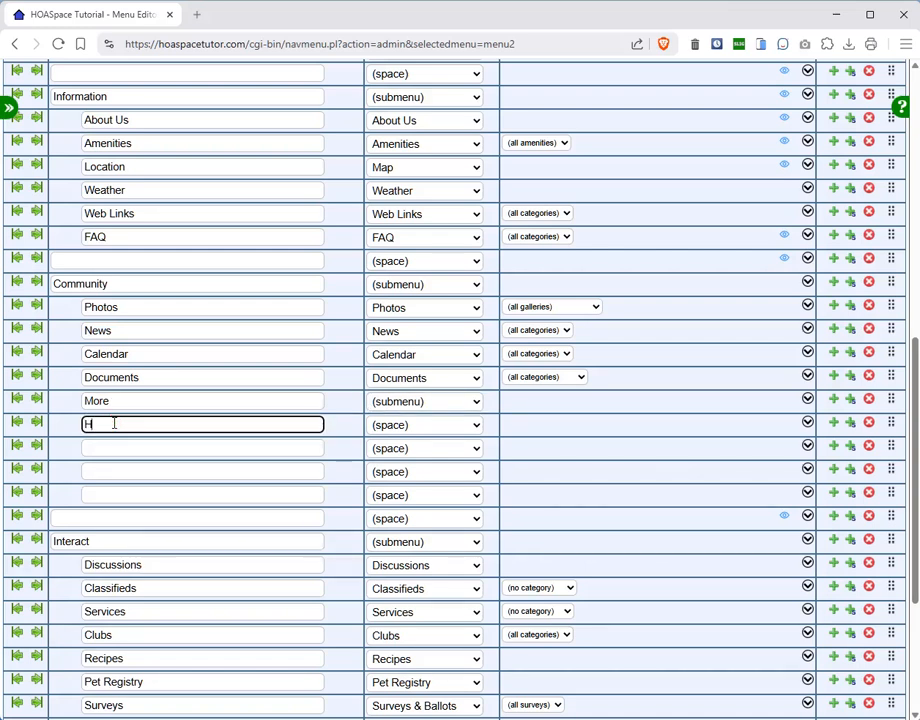
text(OA)
click(398, 426)
scroll(410, 352, up, 10)
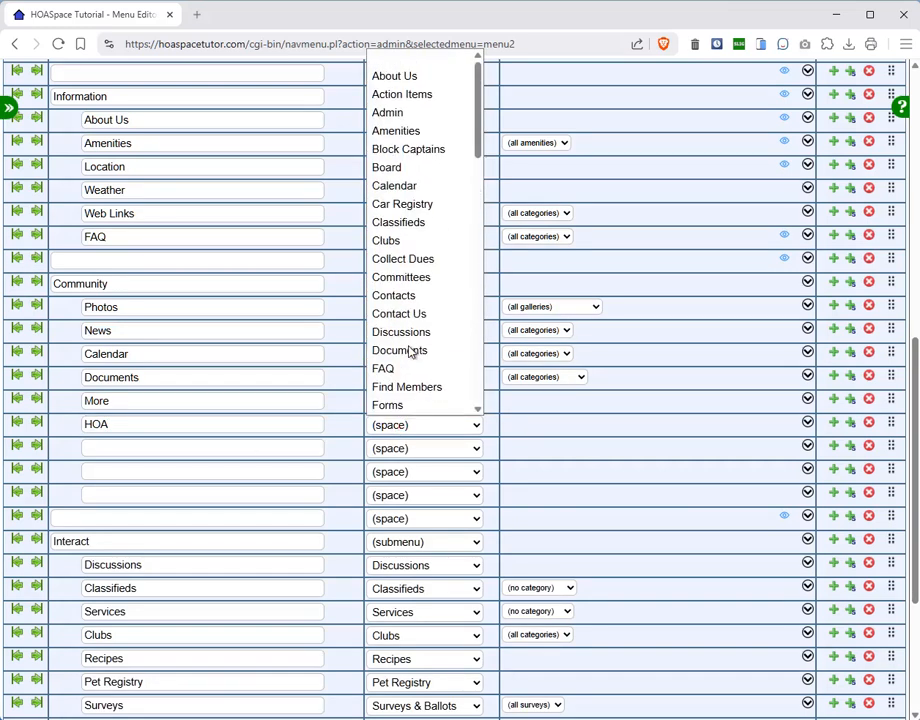
click(393, 295)
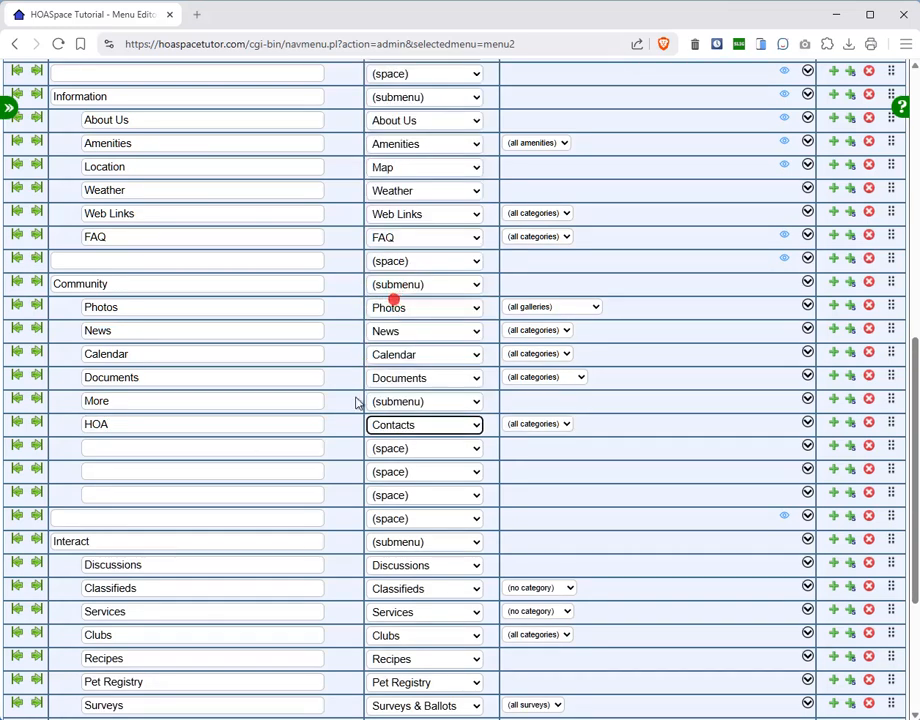
Add a "Board" entry below HOA with the Board action, and indent both HOA and Board one level under More.
click(133, 448)
text(Board)
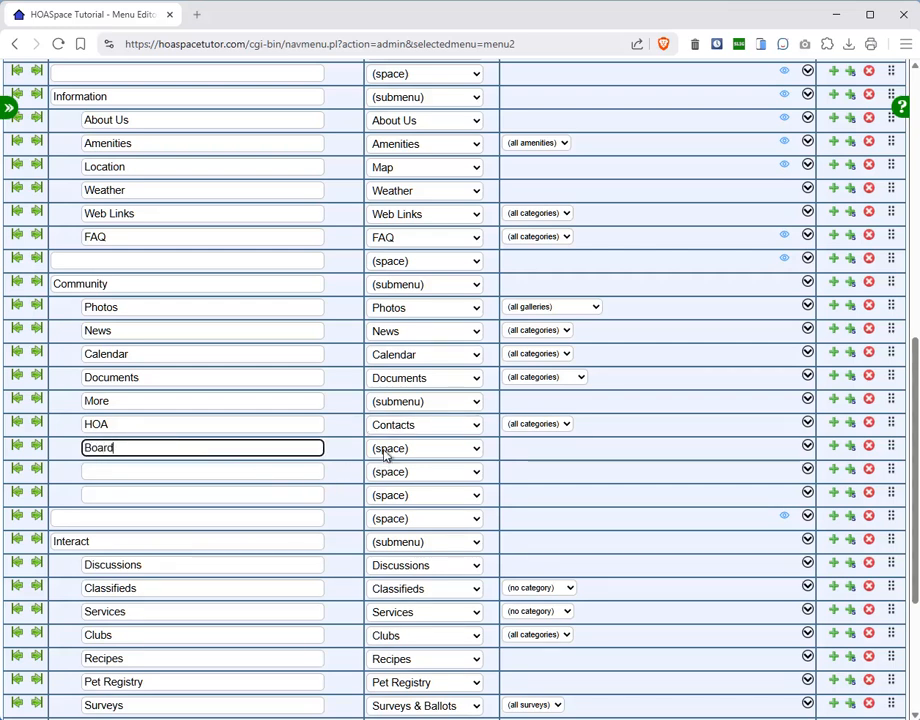
click(386, 454)
scroll(396, 357, up, 10)
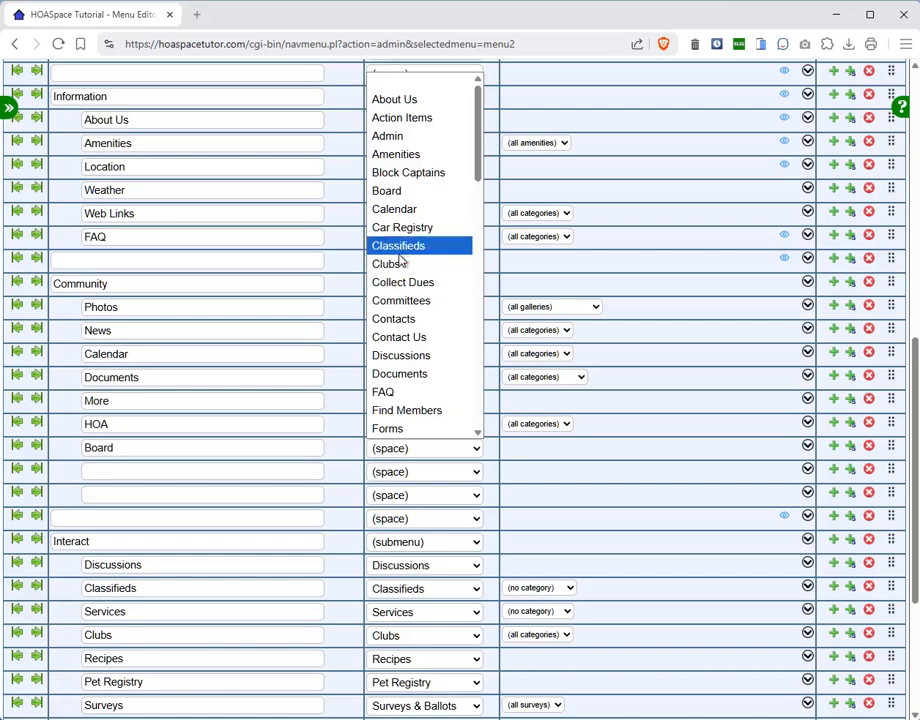
click(391, 191)
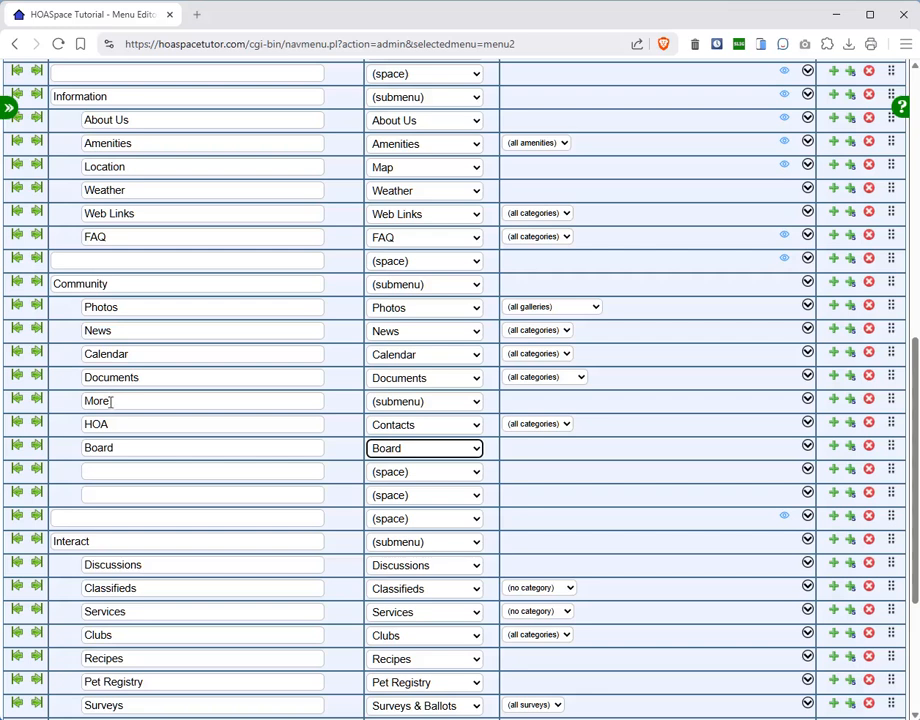
click(37, 423)
click(38, 444)
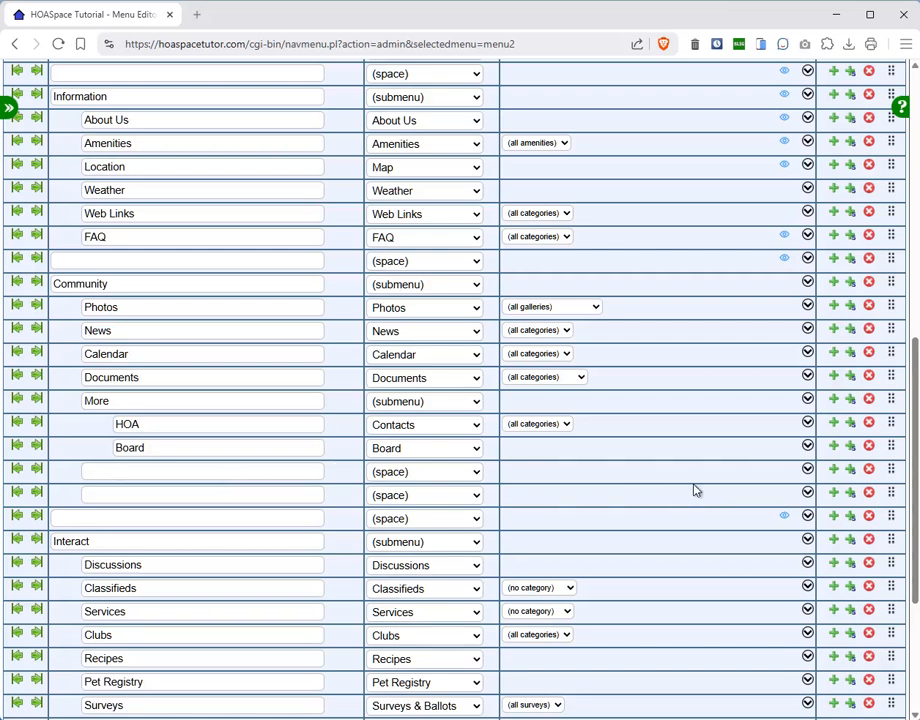
Mark the two unused blank entries below Board for deletion and save the top menu.
click(869, 469)
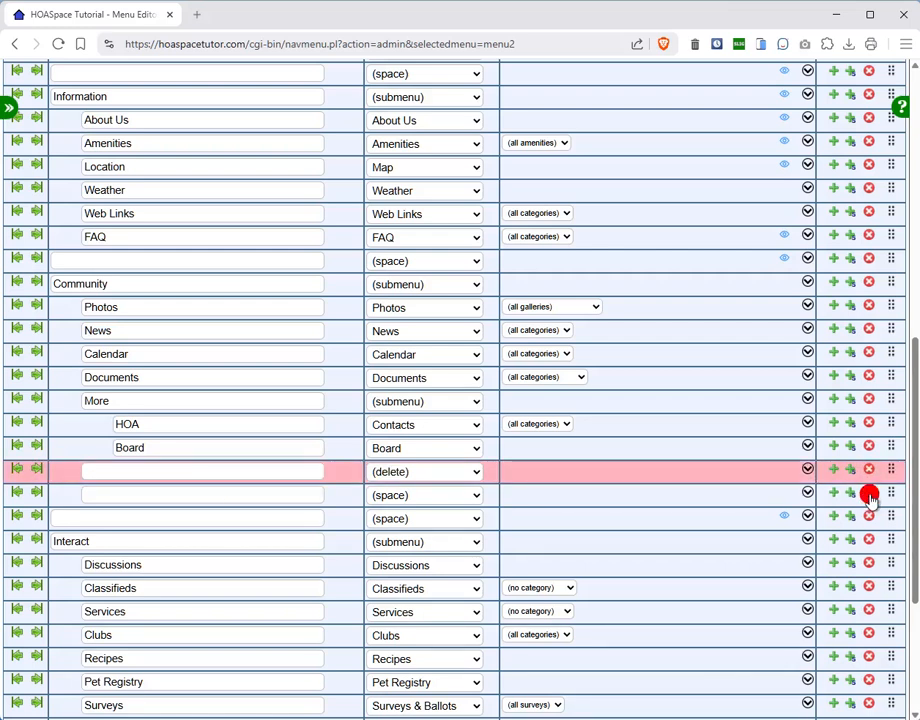
click(869, 493)
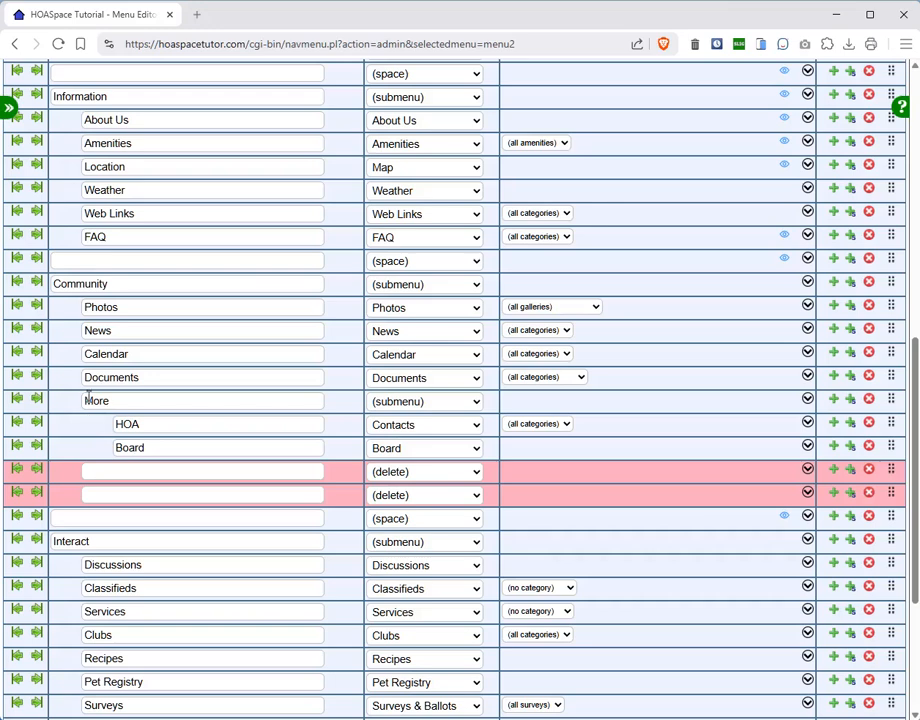
scroll(417, 579, down, 5)
click(418, 645)
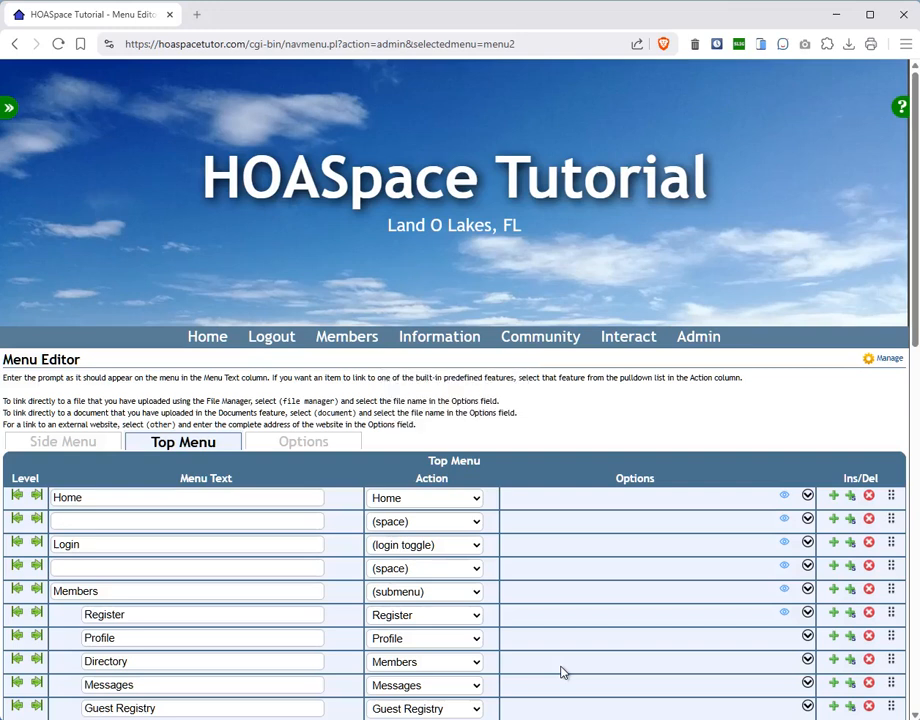
mouse_move(528, 348)
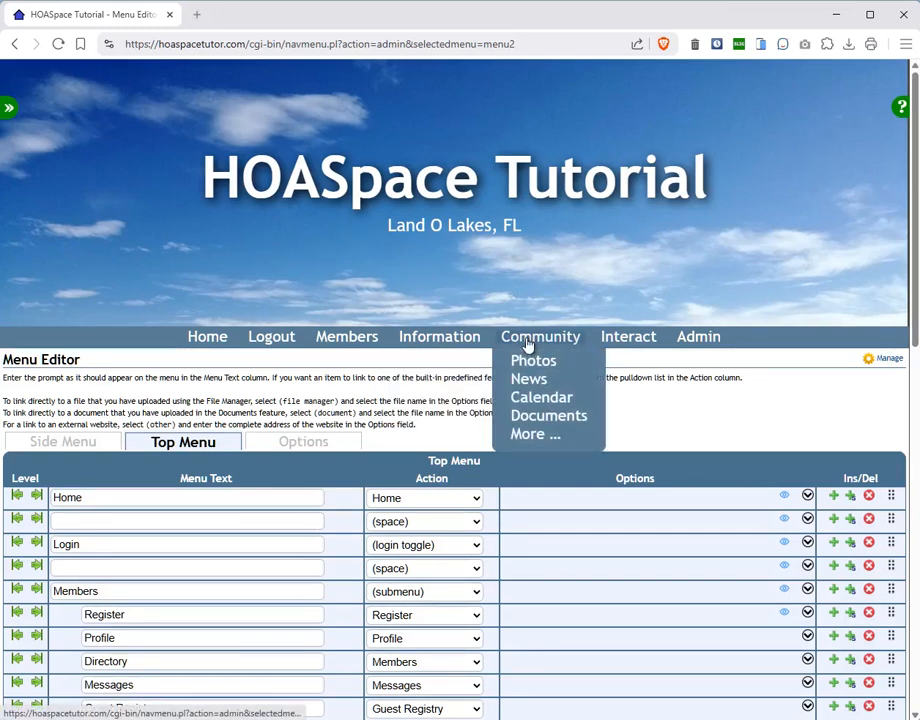
mouse_move(527, 441)
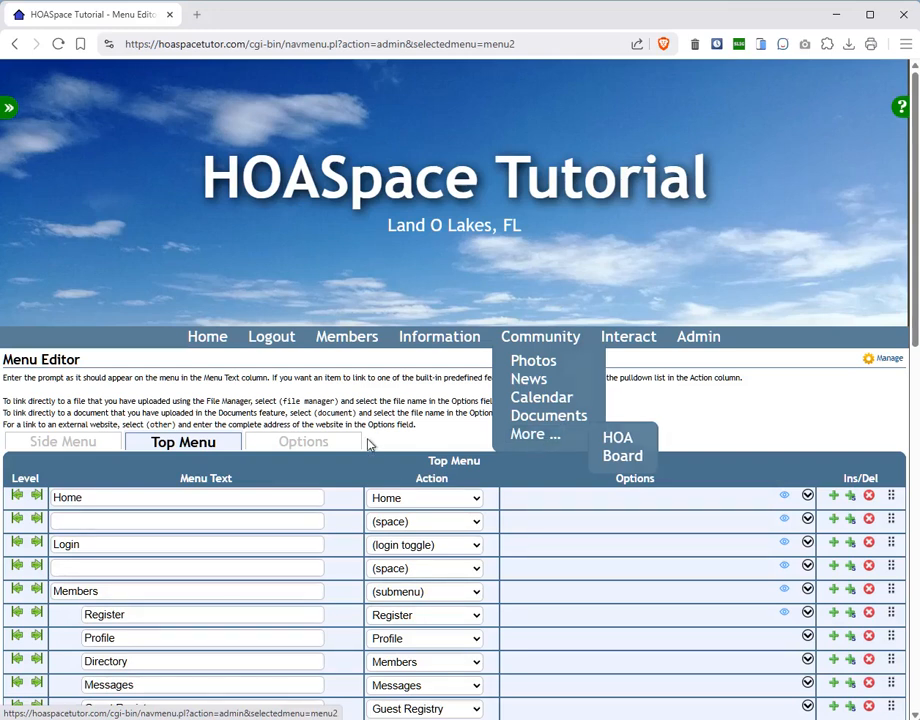
Change the submenu indicator in the menu options to the solid curved right arrow (➥) and save.
click(307, 443)
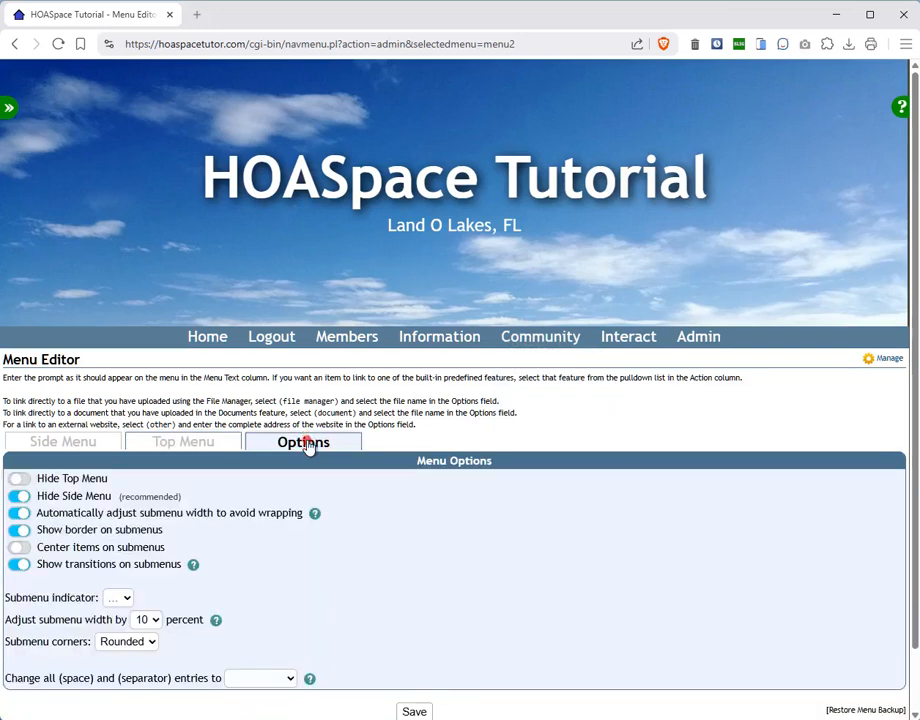
click(118, 599)
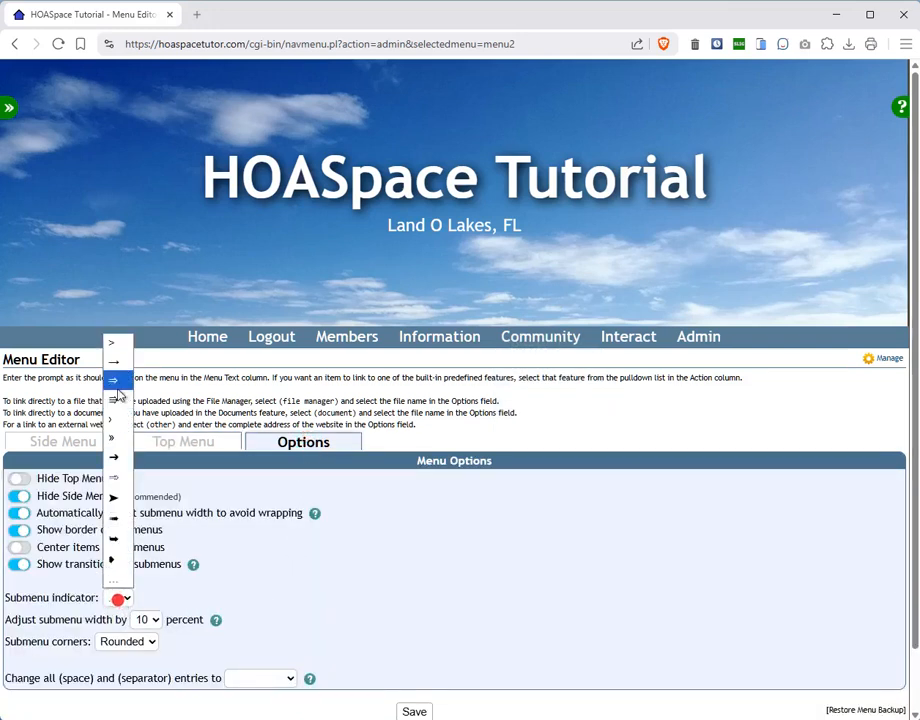
click(110, 344)
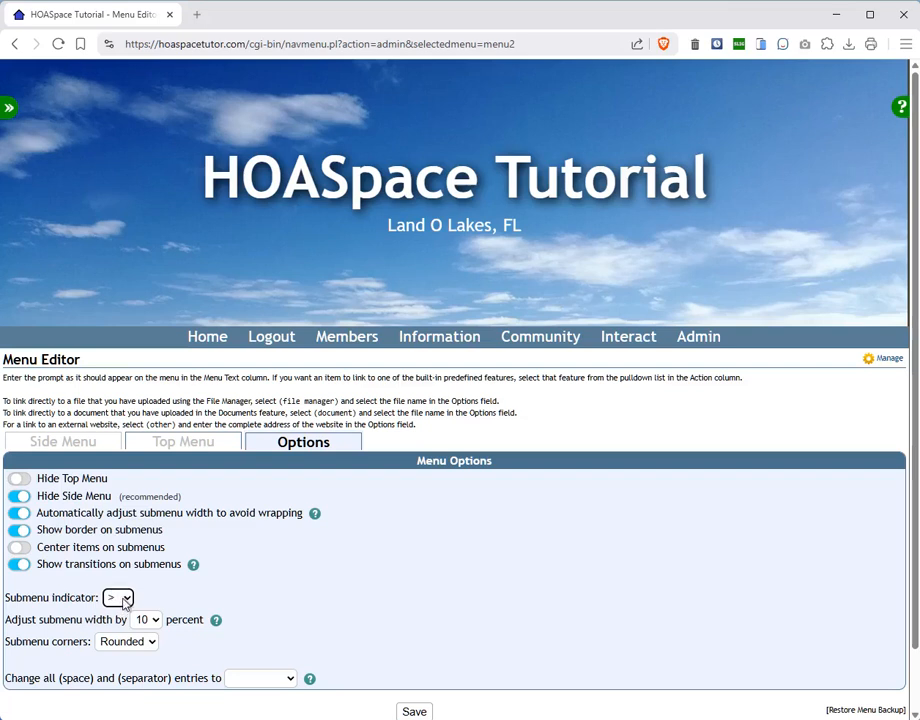
click(125, 600)
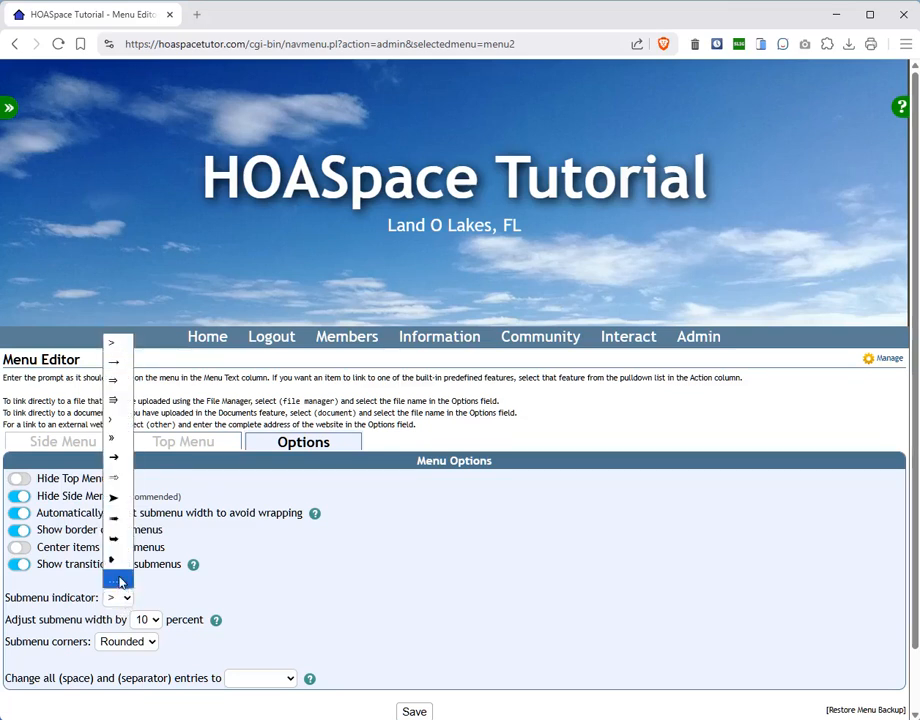
click(113, 538)
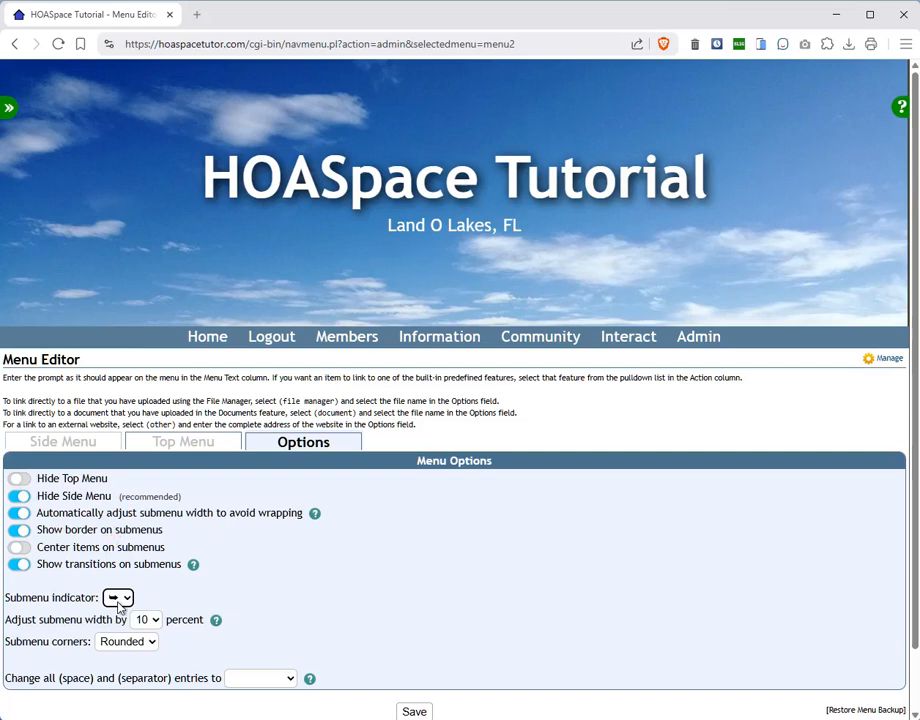
scroll(425, 622, down, 1)
click(408, 641)
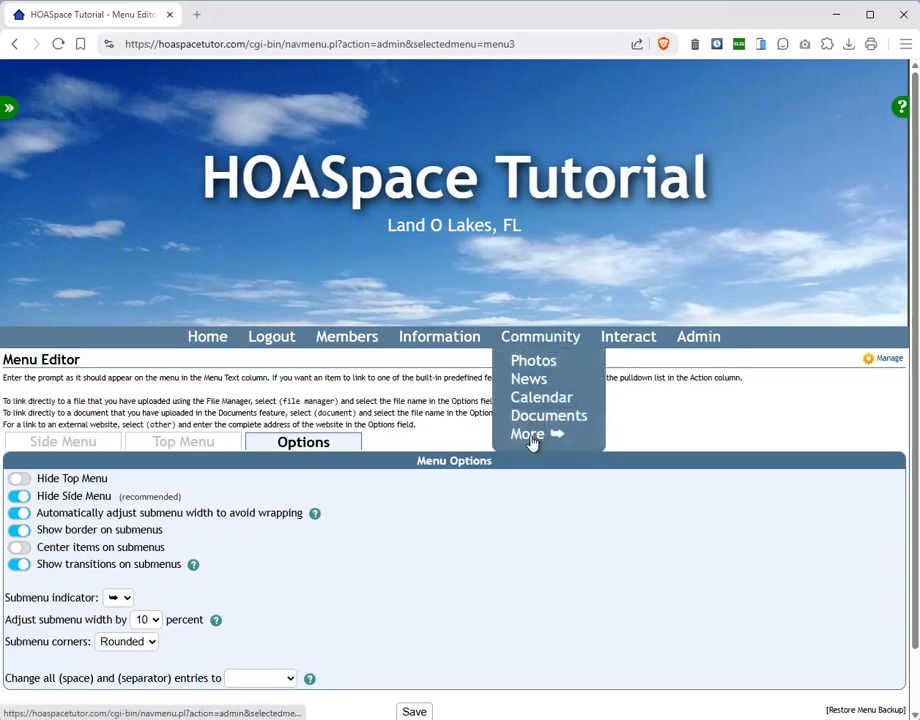
mouse_move(558, 443)
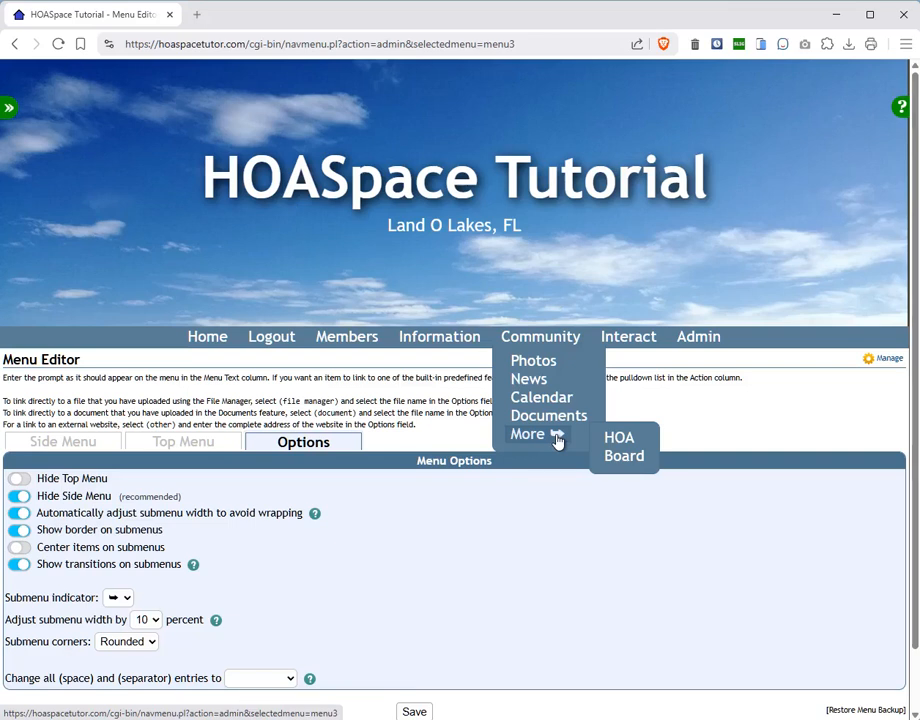
Compare the indented More entries in the top menu list with the Community dropdown and its nested submenu.
click(198, 443)
scroll(510, 448, down, 5)
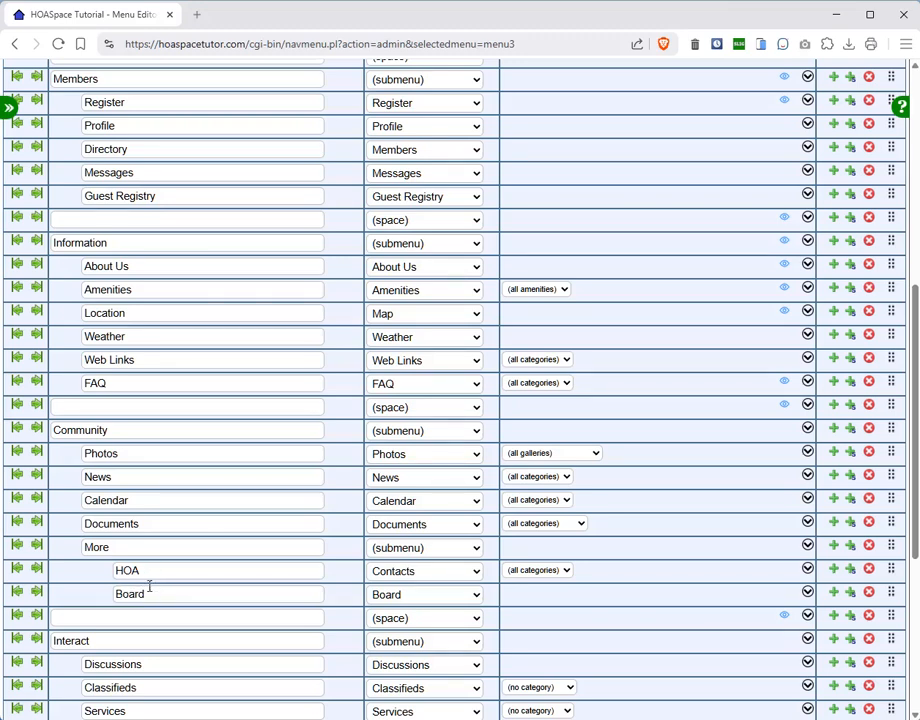
scroll(528, 554, up, 5)
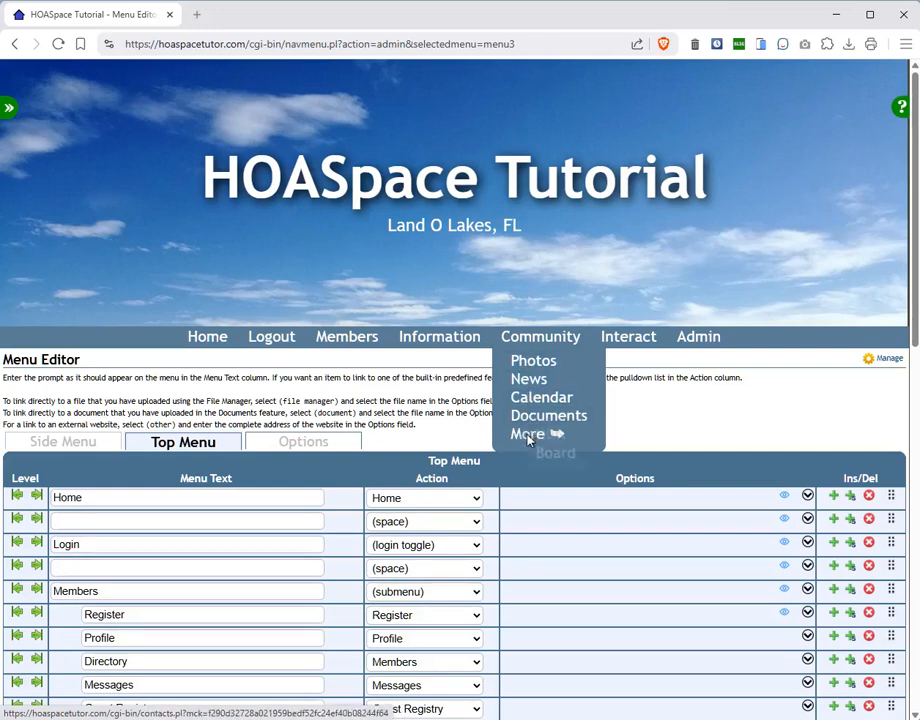
mouse_move(528, 438)
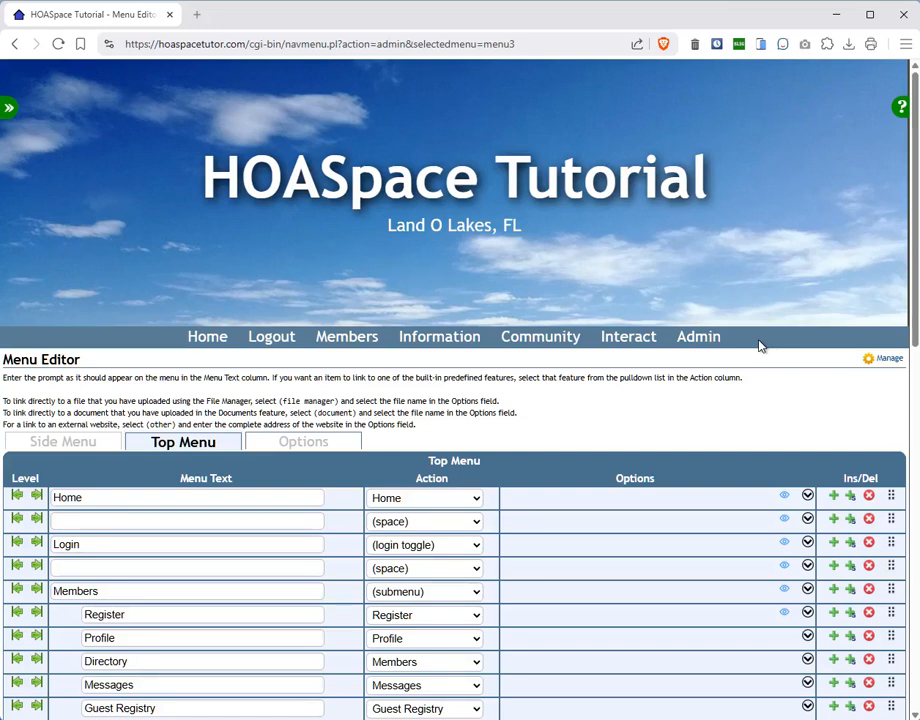
mouse_move(575, 345)
mouse_move(577, 437)
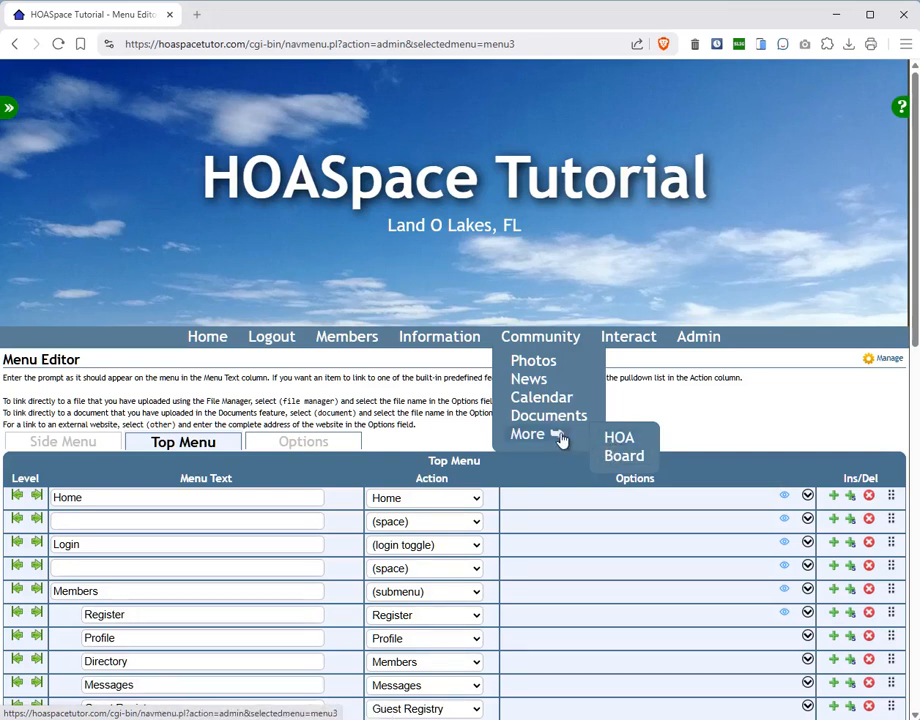
scroll(464, 372, down, 1)
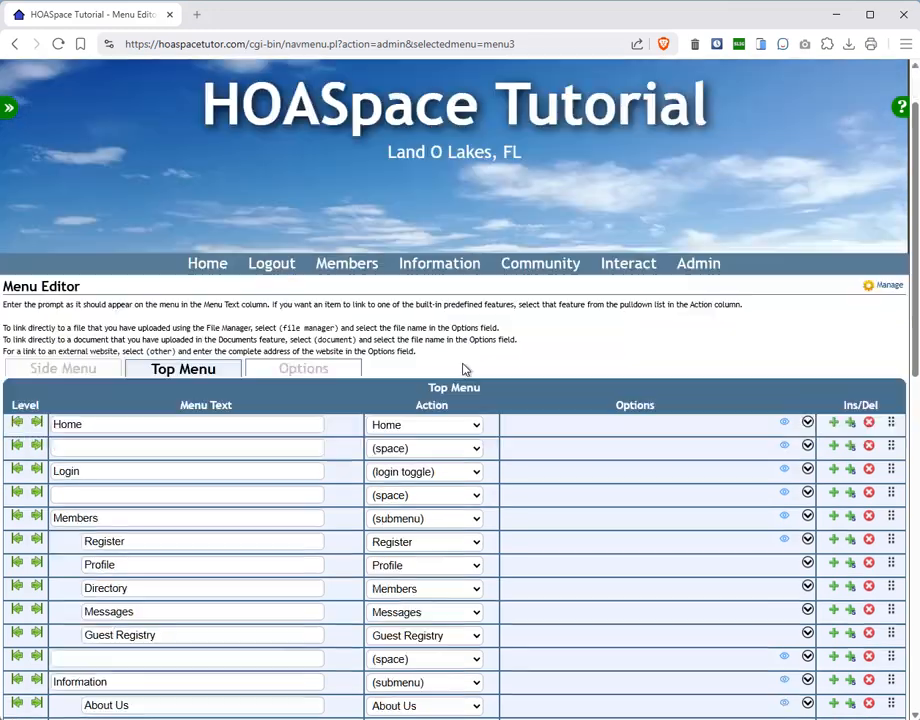